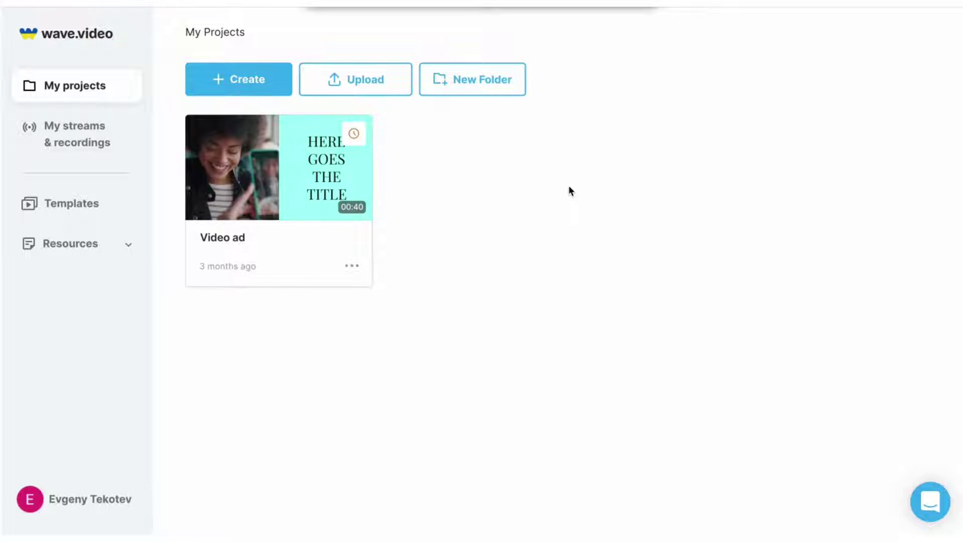
Open the Create list to begin a new Video recording session in the live studio
left_click(258, 92)
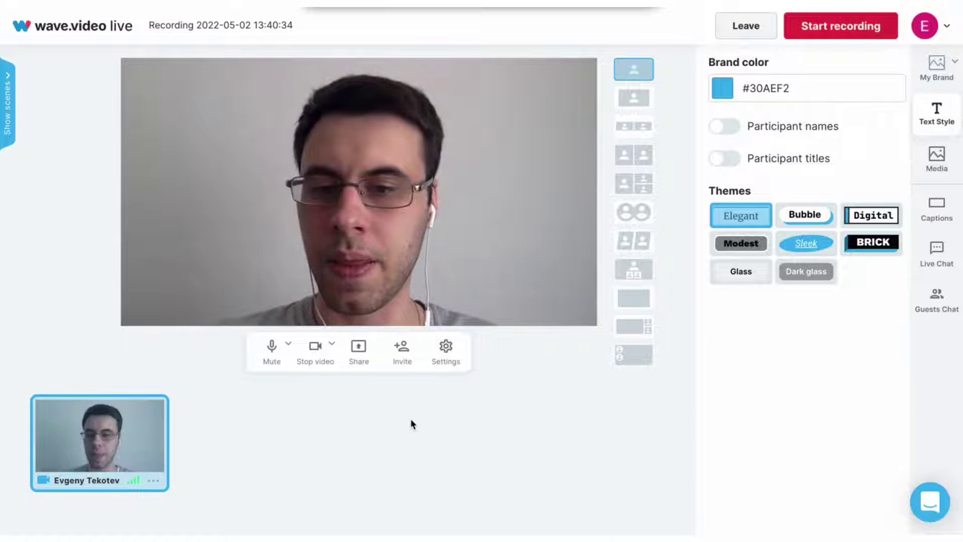
Share the Online Video Editor Chrome tab into the studio as a second source
left_click(359, 351)
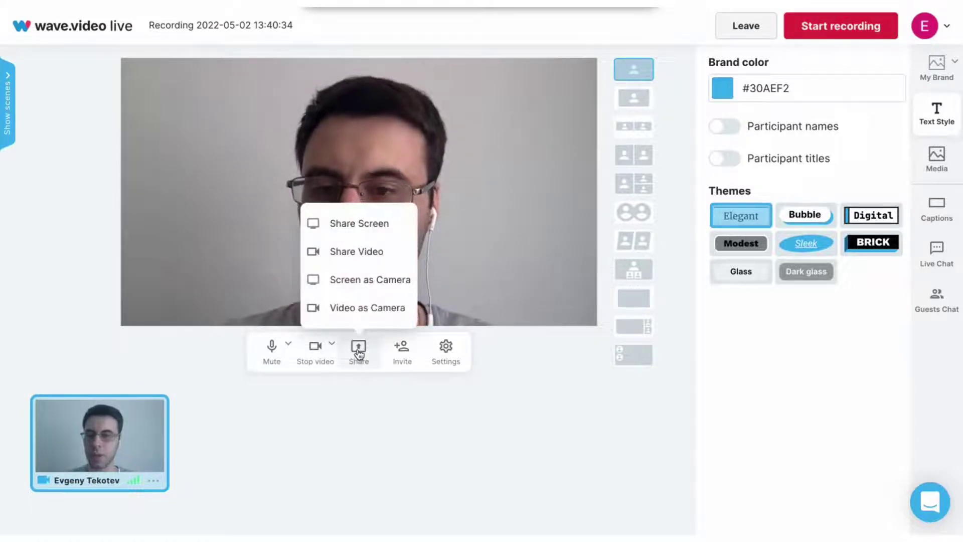
left_click(353, 230)
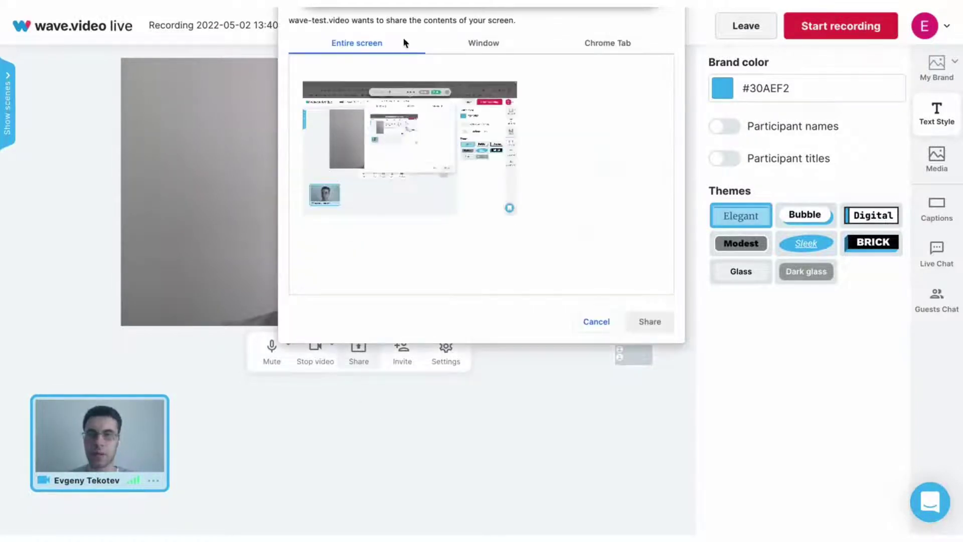
left_click(612, 44)
left_click(401, 124)
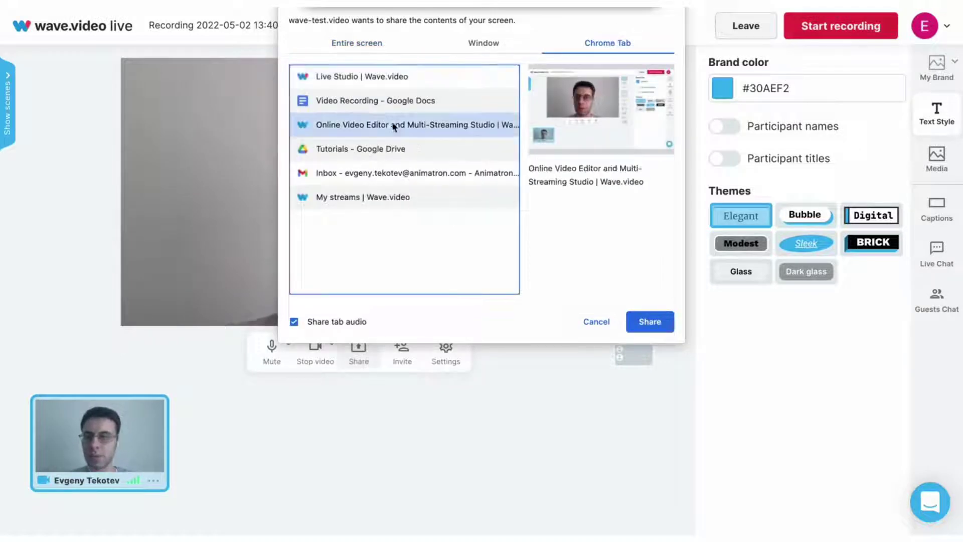
left_click(643, 327)
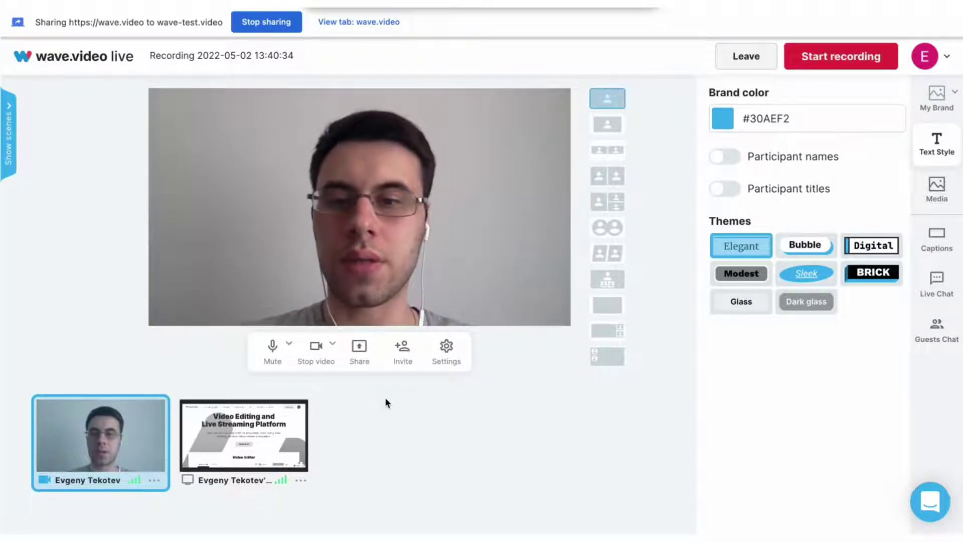
Put the shared tab on stage with a round camera inset dragged to the bottom-right corner
left_click(261, 421)
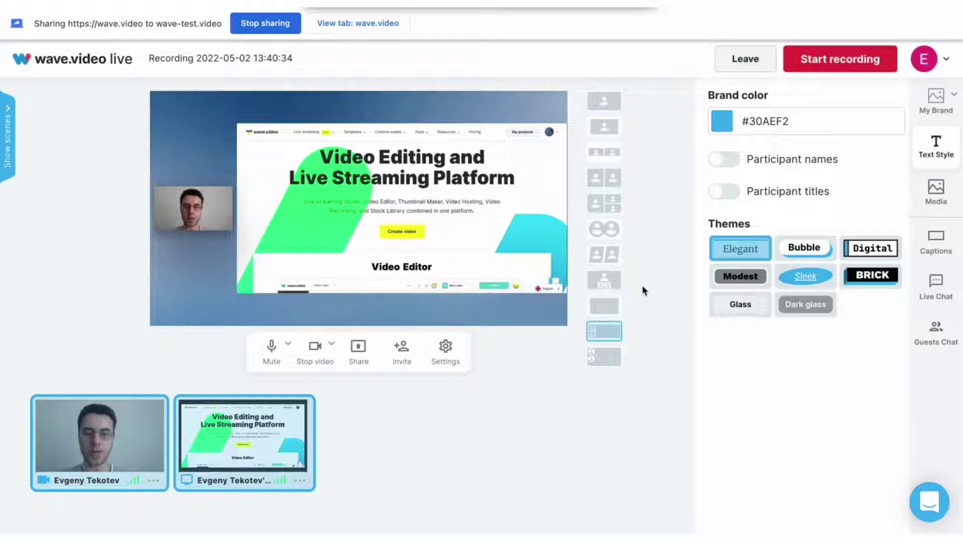
mouse_move(621, 331)
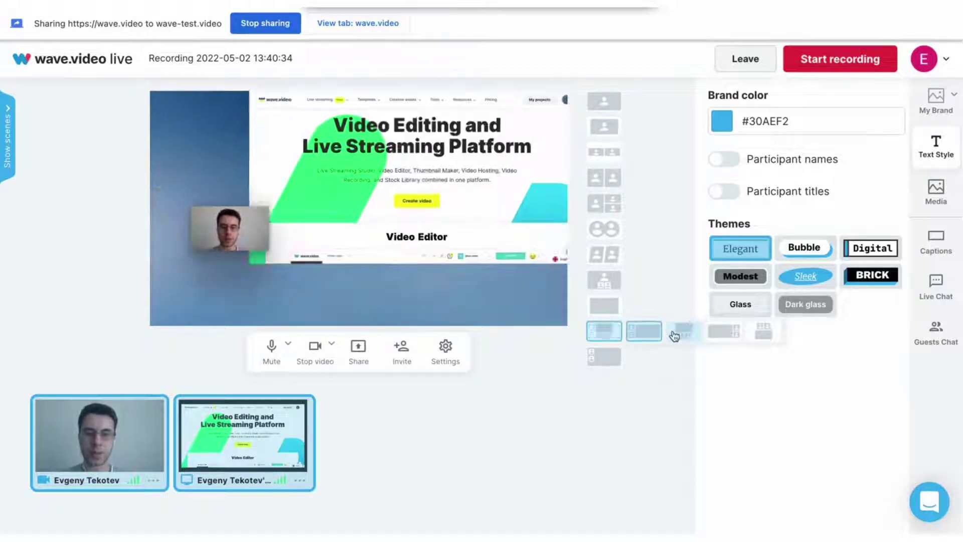
left_click(718, 332)
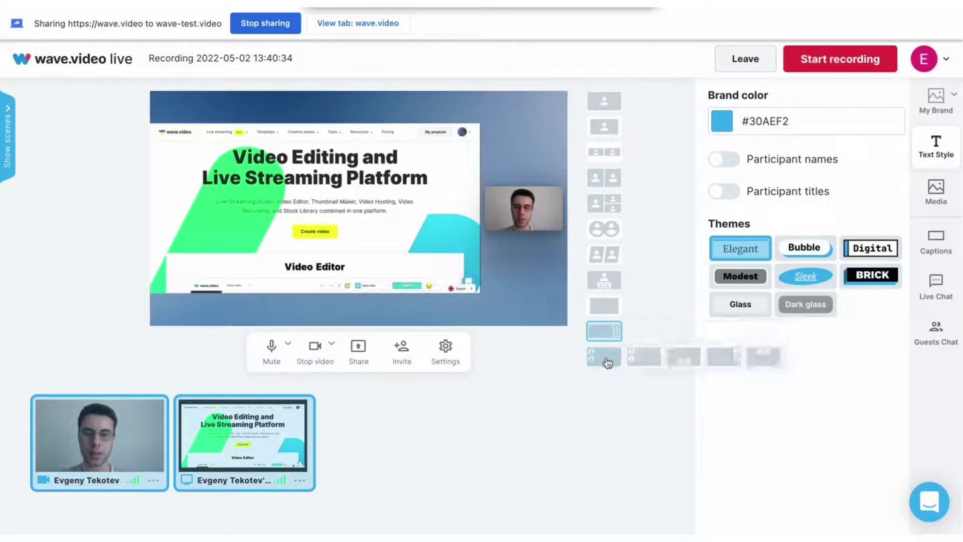
left_click(607, 362)
left_click(634, 360)
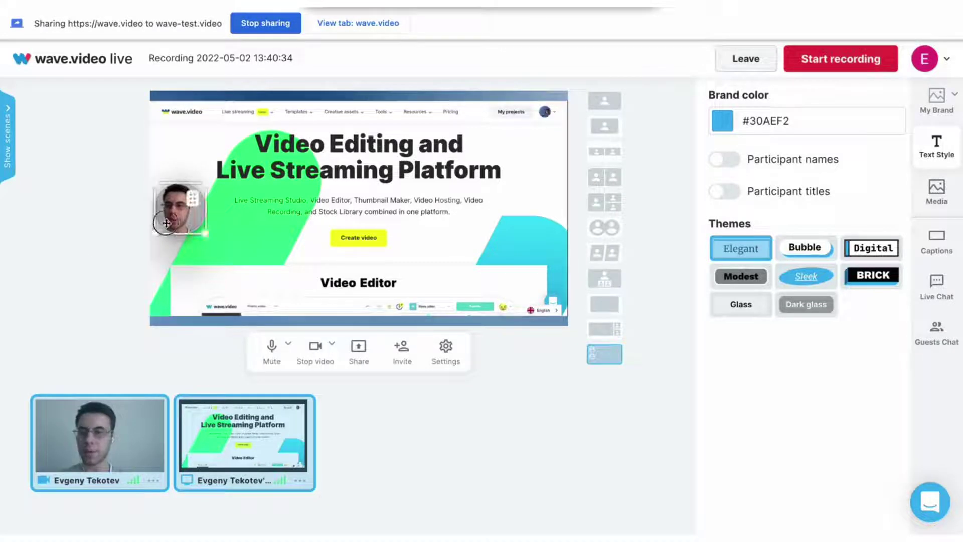
left_click_drag(194, 200, 464, 199)
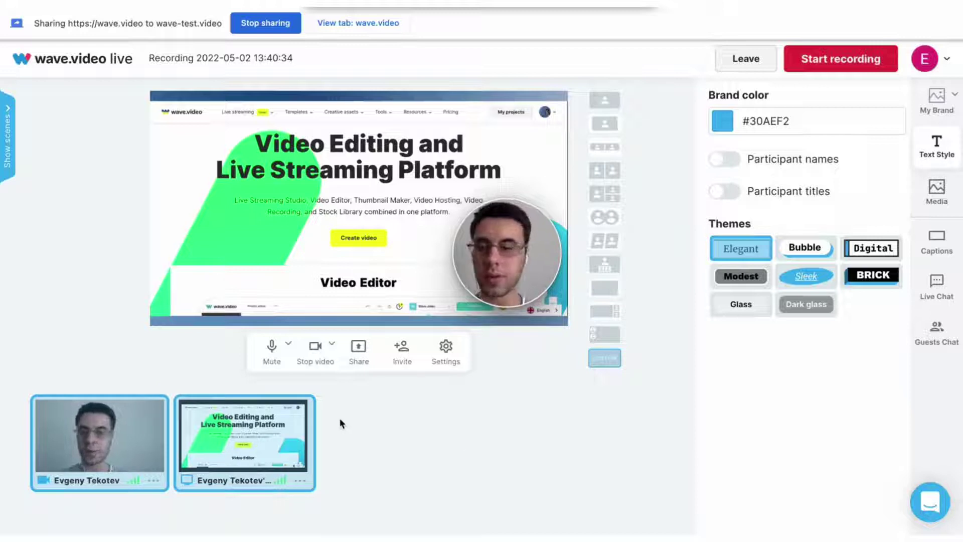
Toggle the camera and shared screen off and back on stage, then switch to the solo camera layout
left_click(129, 415)
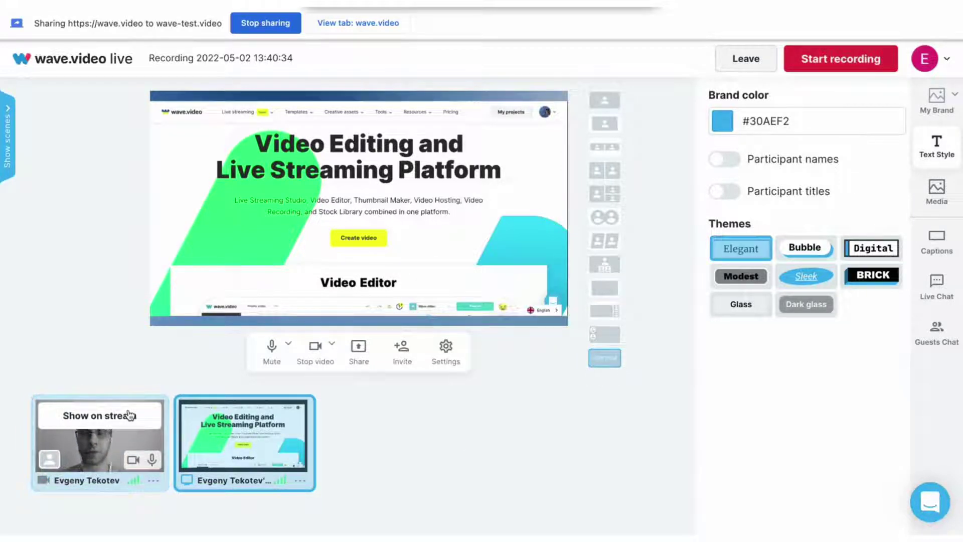
left_click(129, 415)
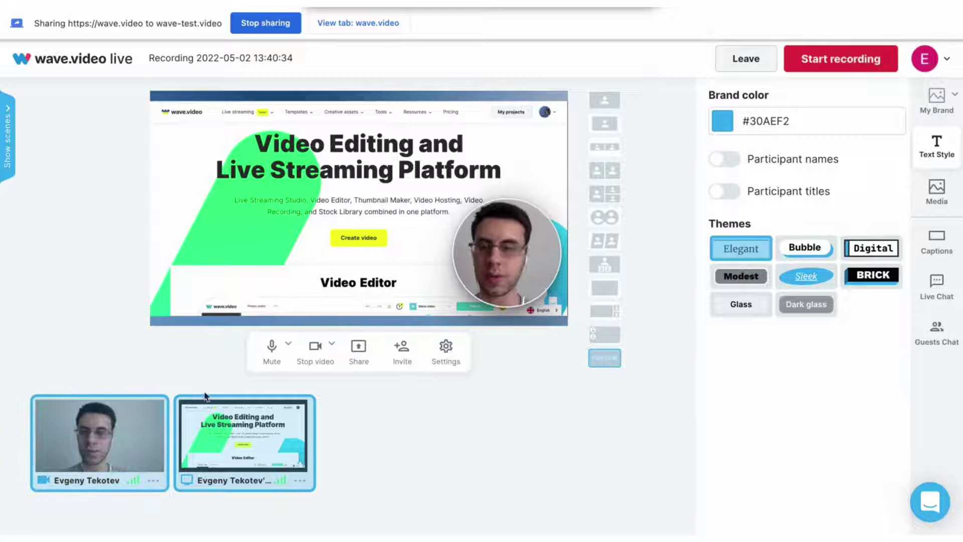
left_click(219, 413)
left_click(219, 414)
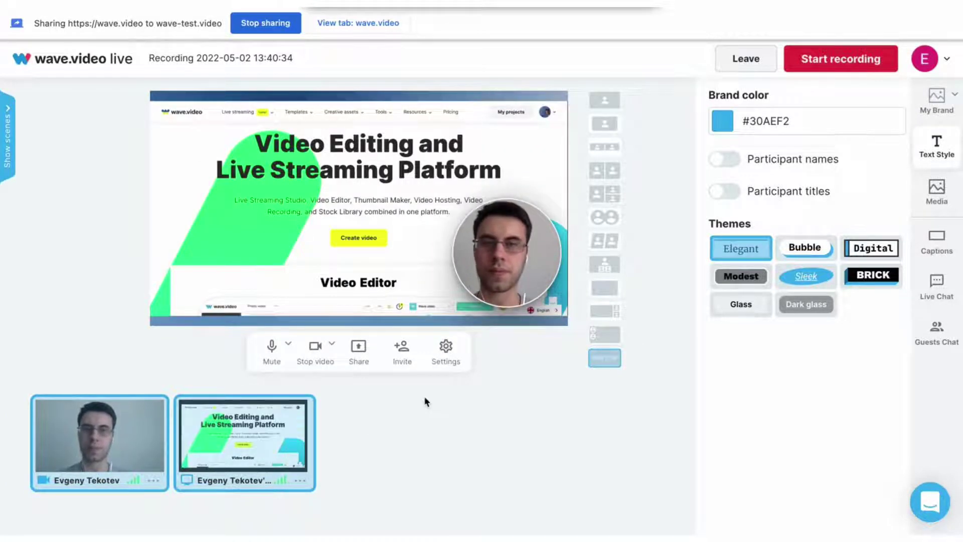
left_click(604, 100)
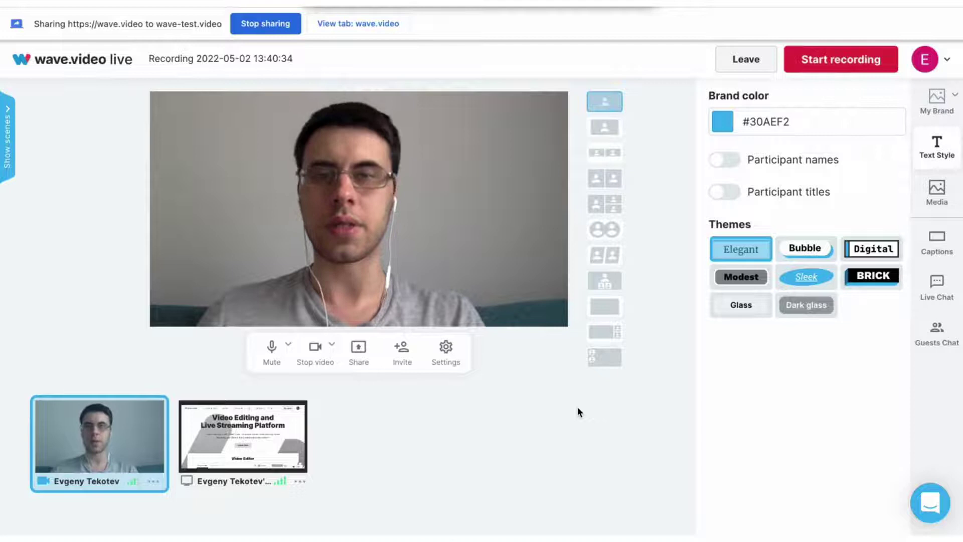
Copy the guest invitation link and bring the guest's camera on stage
left_click(400, 362)
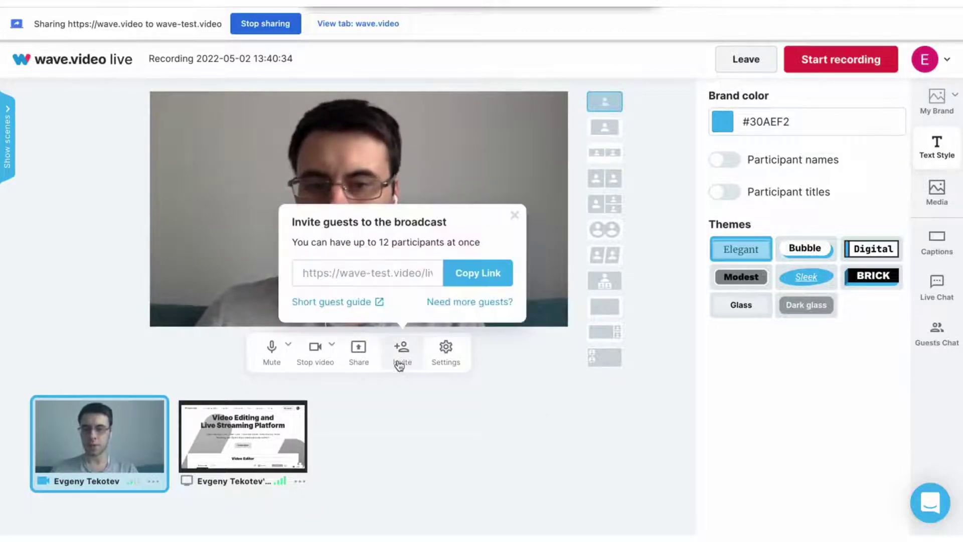
left_click(458, 279)
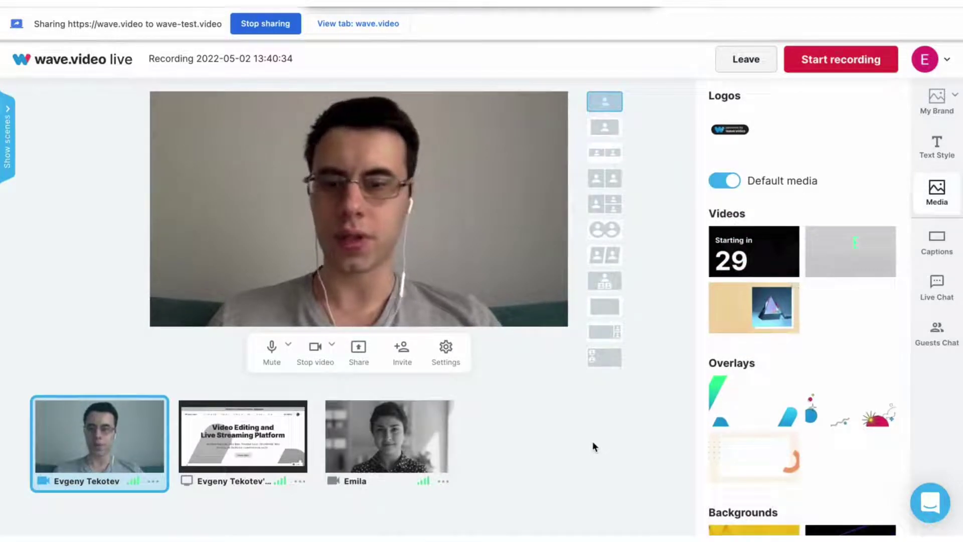
left_click(389, 415)
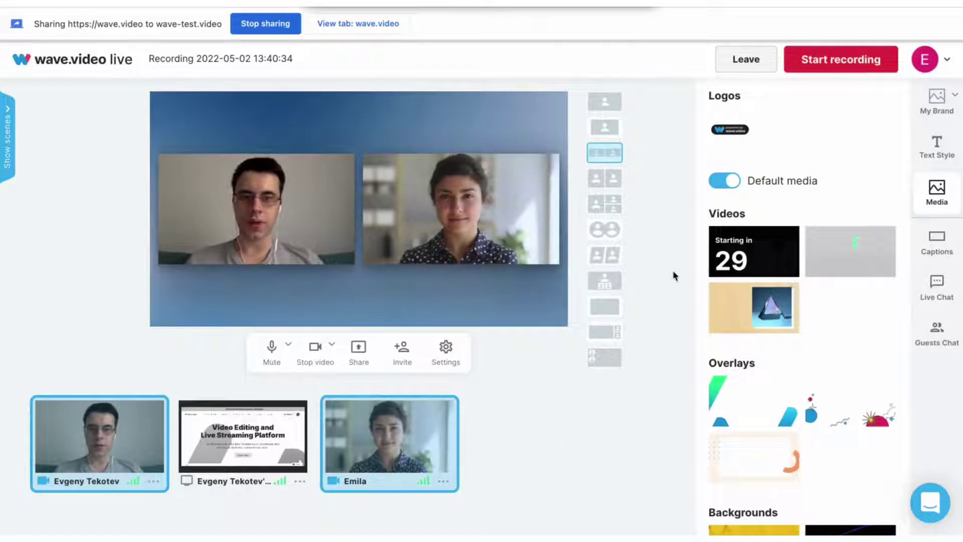
Try the side-by-side and circle layouts, then show the shared screen with both cameras
left_click(605, 179)
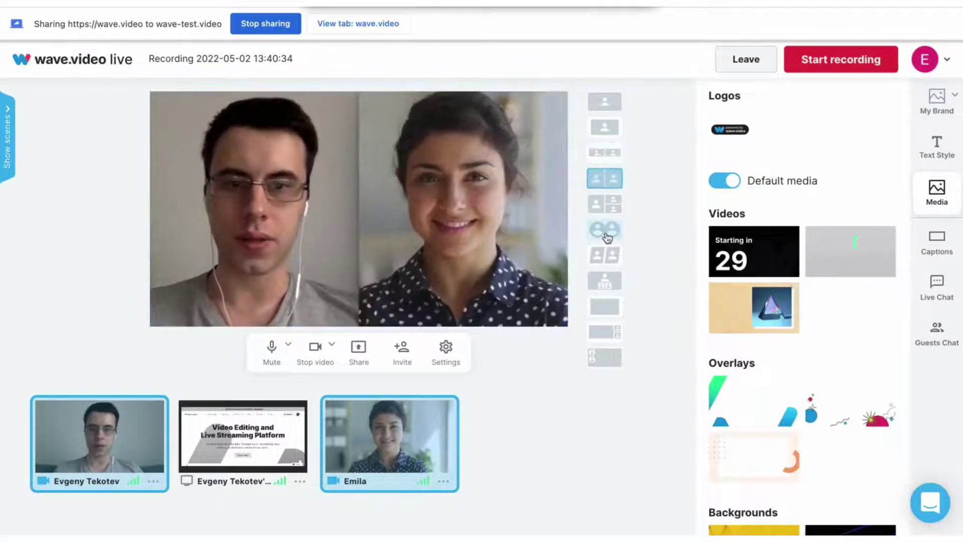
left_click(606, 231)
mouse_move(276, 418)
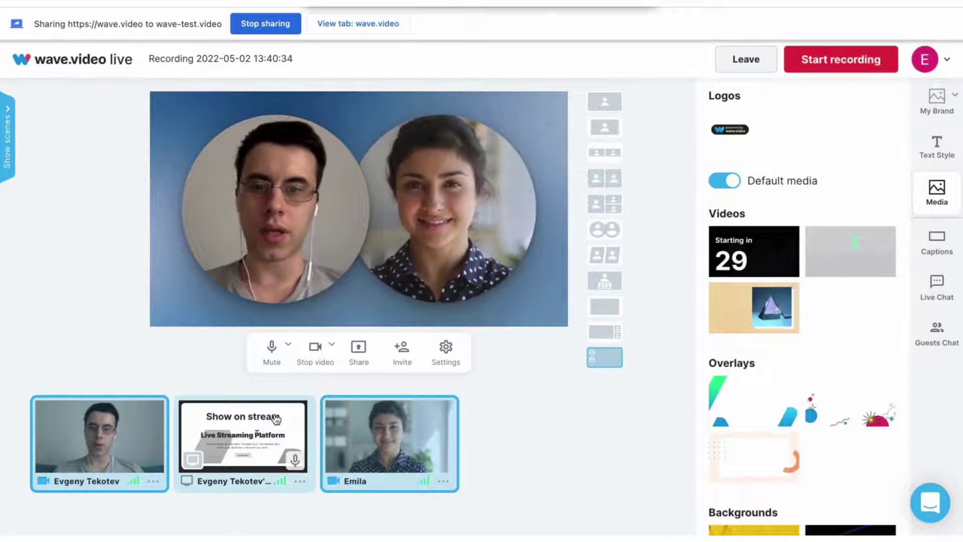
left_click(276, 418)
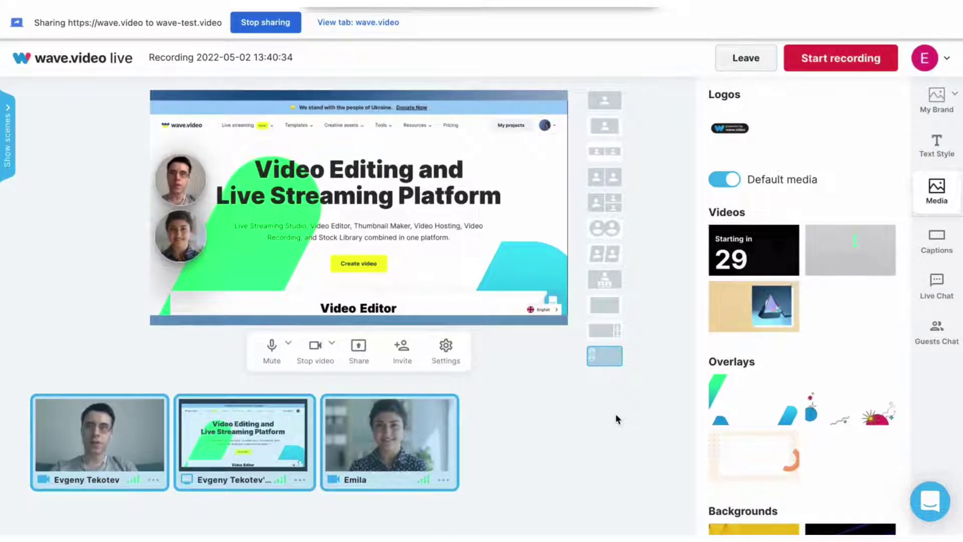
Return to the solo camera layout and preview the Deep House Energy track
left_click(604, 99)
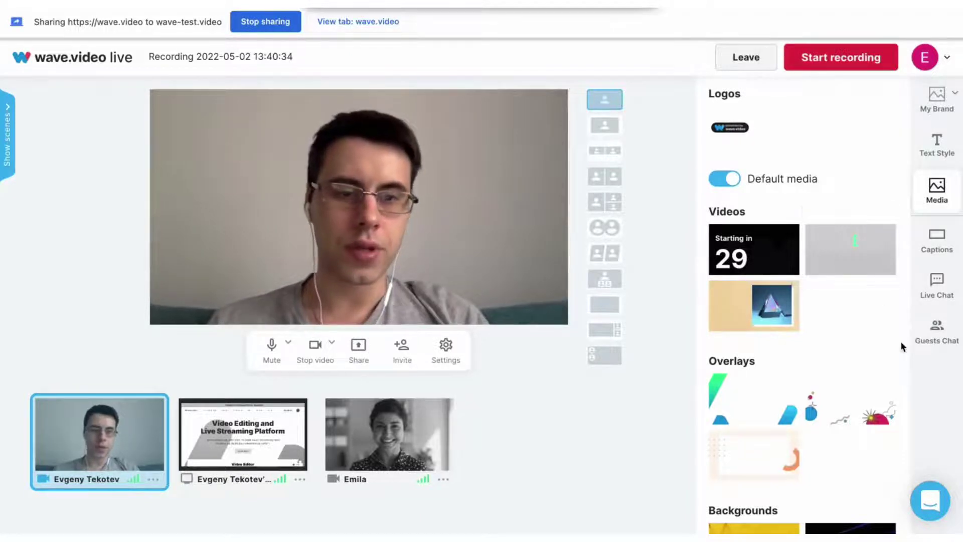
scroll(901, 346, "down", 5)
scroll(901, 345, "down", 10)
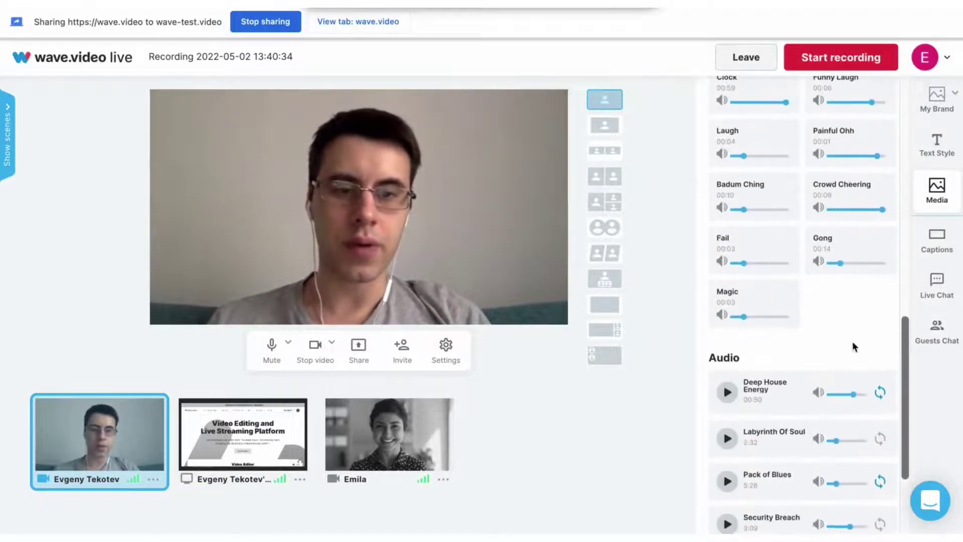
left_click(726, 244)
scroll(726, 301, "up", 4)
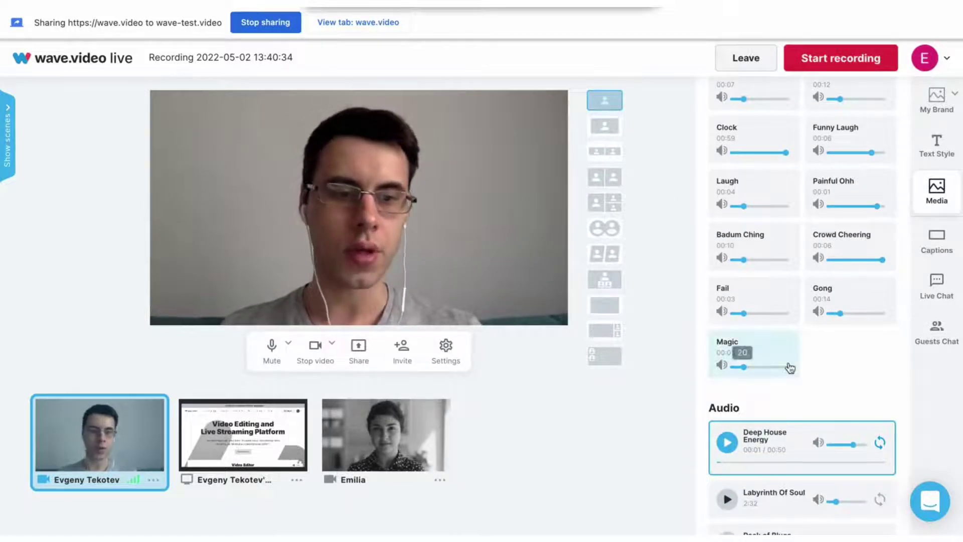
Upload My Music Theme.mp3 to the audio tracks and adjust its volume
mouse_move(854, 413)
left_click(823, 409)
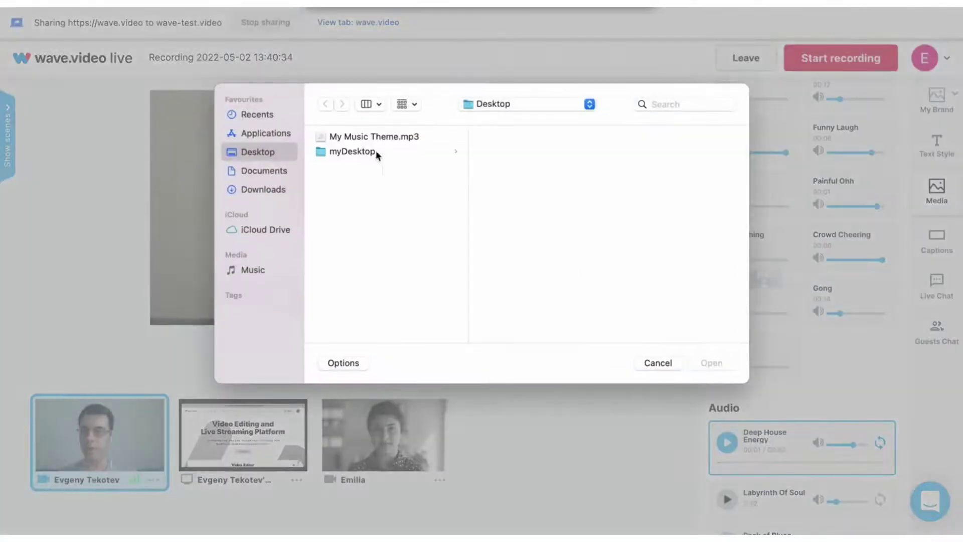
left_click(357, 137)
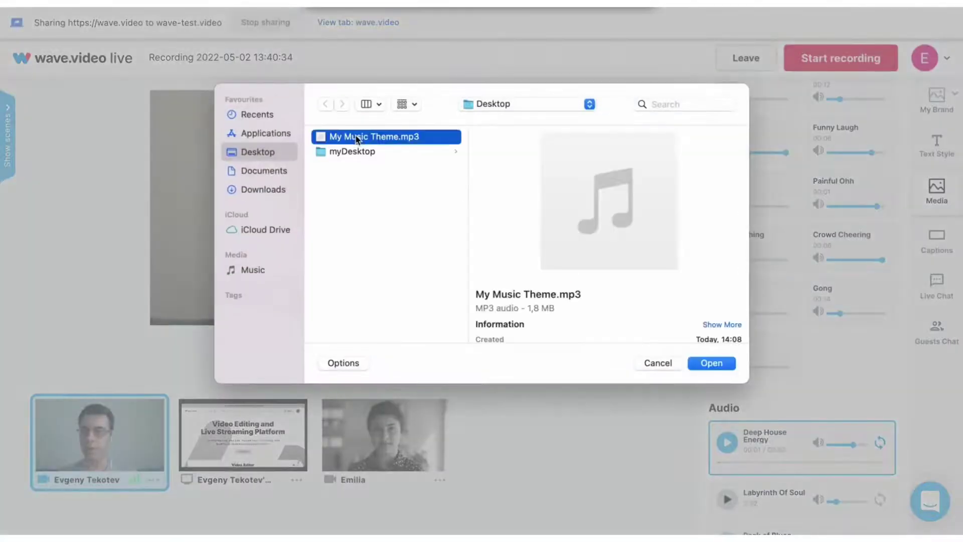
left_click(706, 366)
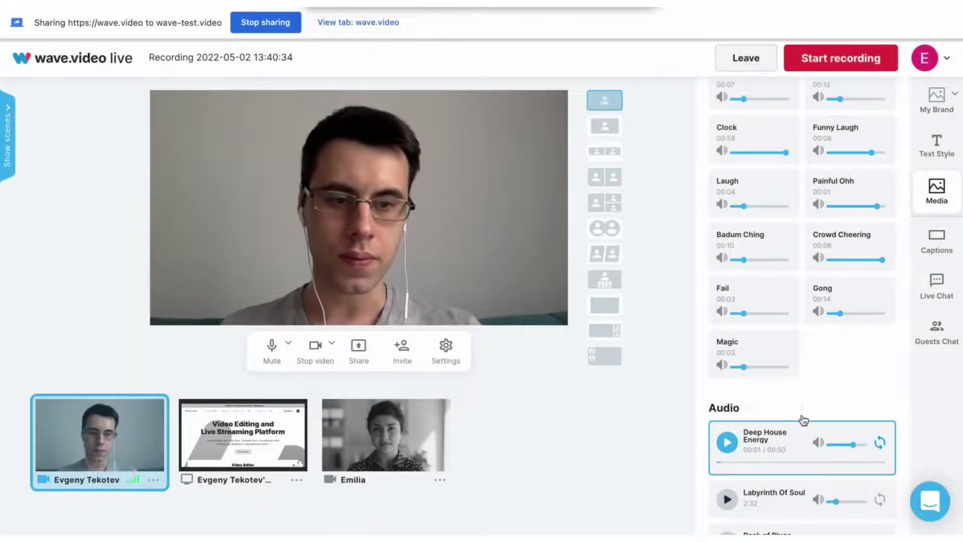
scroll(802, 414, "down", 5)
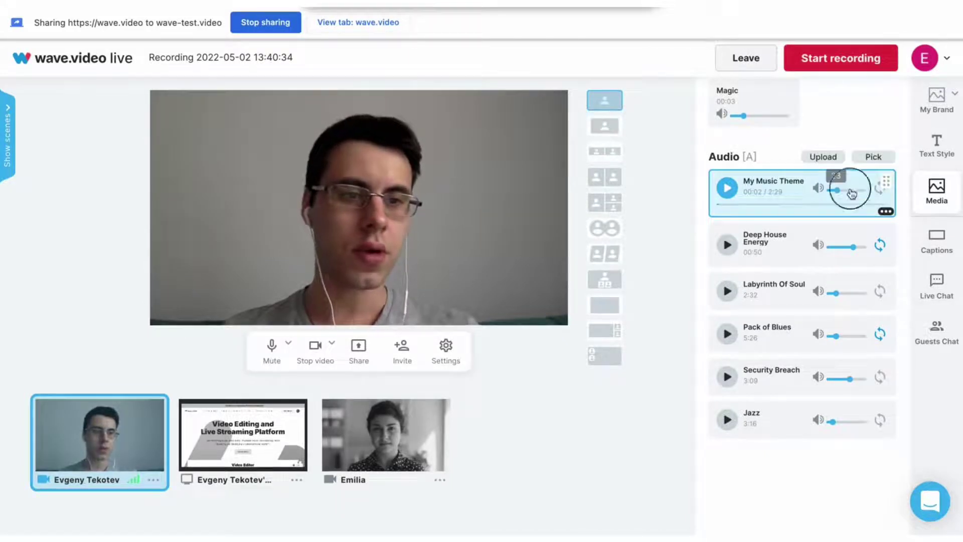
left_click(851, 191)
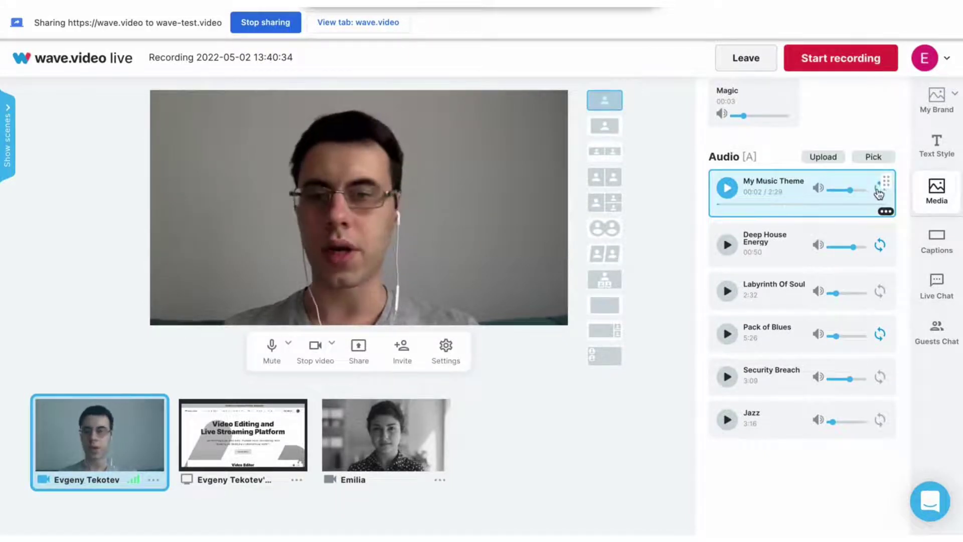
scroll(881, 189, "up", 5)
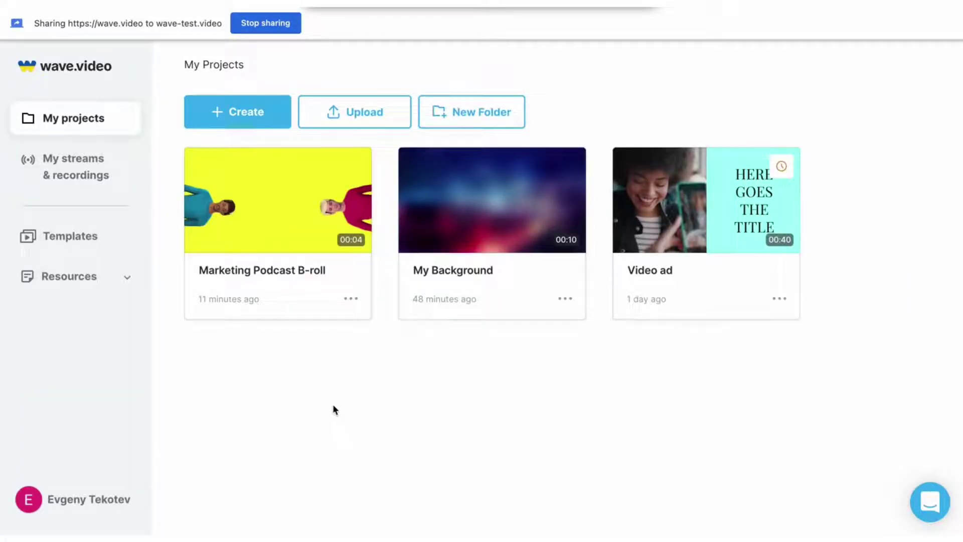
Save the Marketing Podcast B-roll project to My Brand with Type set to video
left_click(296, 176)
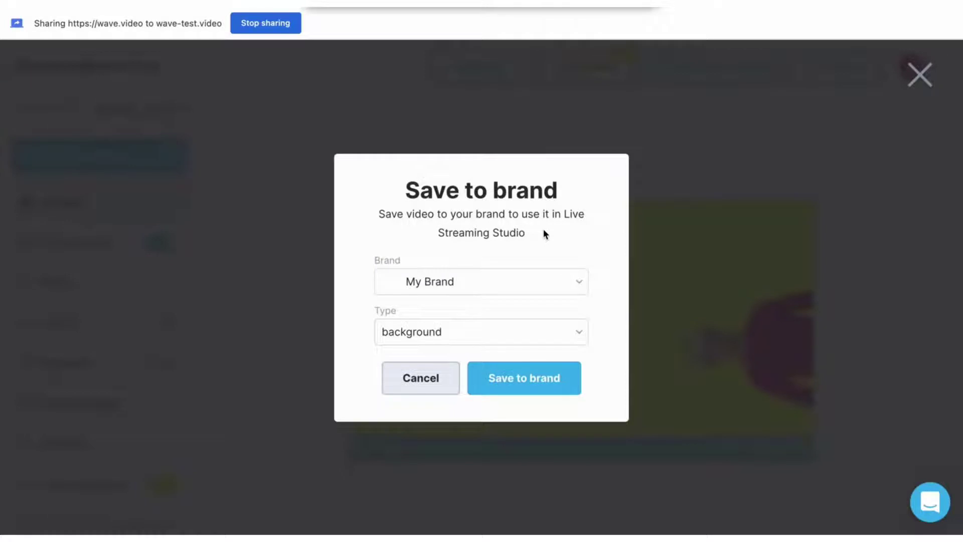
left_click(497, 333)
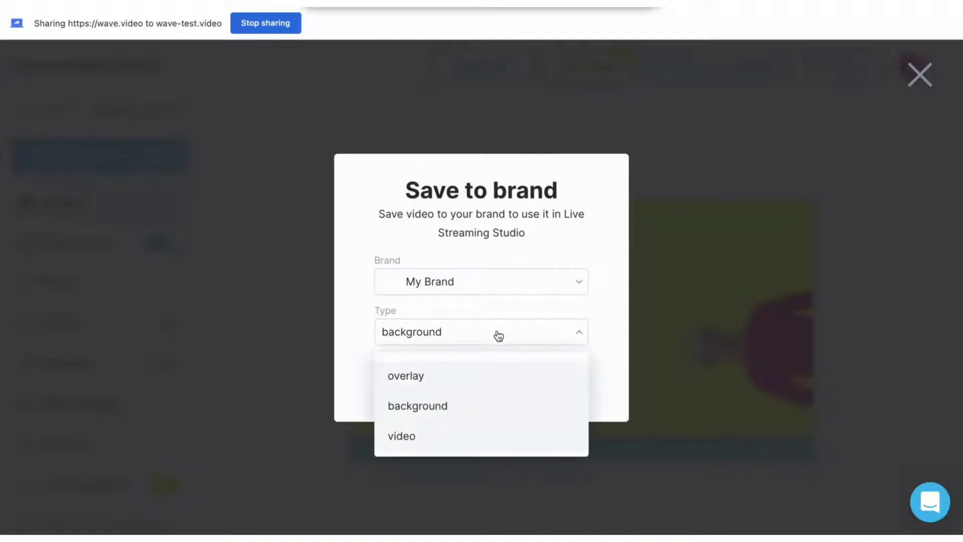
left_click(424, 436)
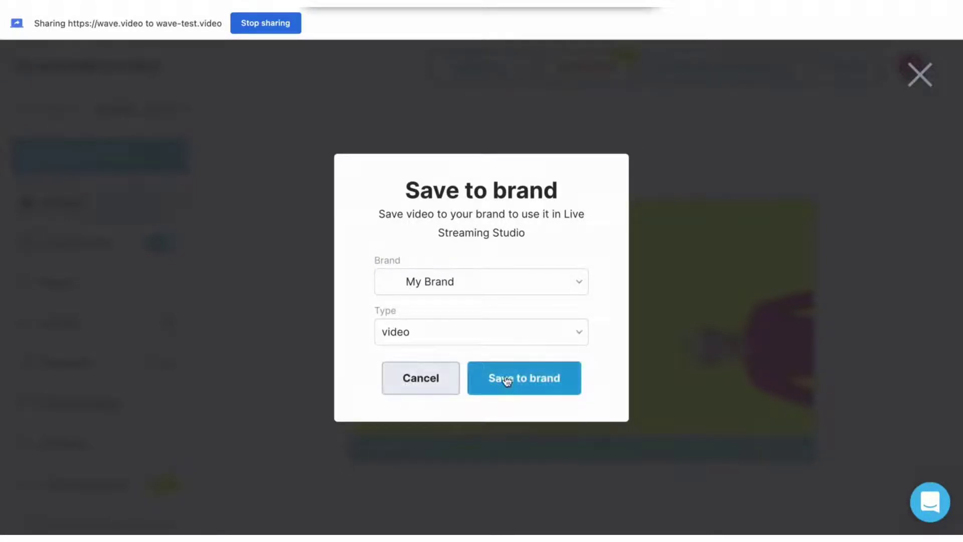
left_click(506, 378)
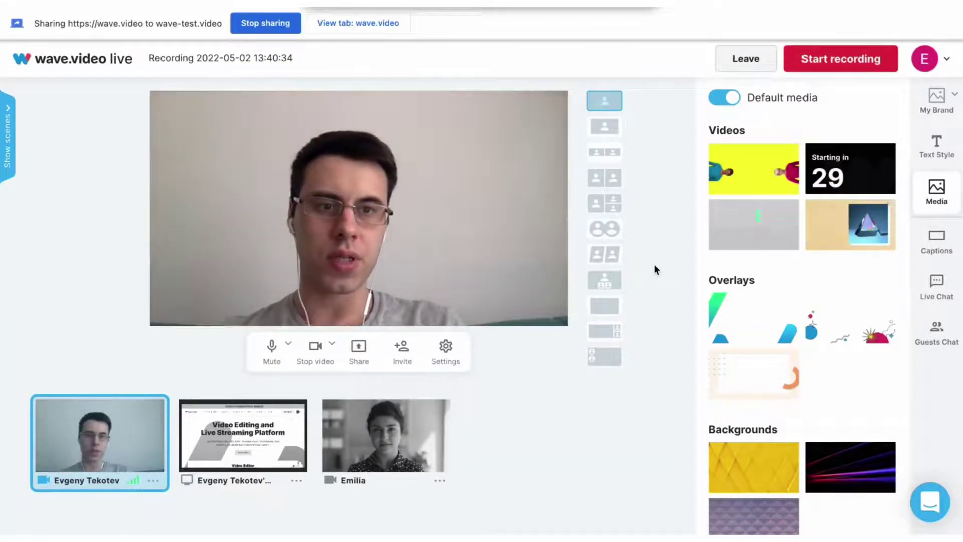
Play the Marketing Podcast B-roll on stage, then stop it to return to the camera
mouse_move(744, 165)
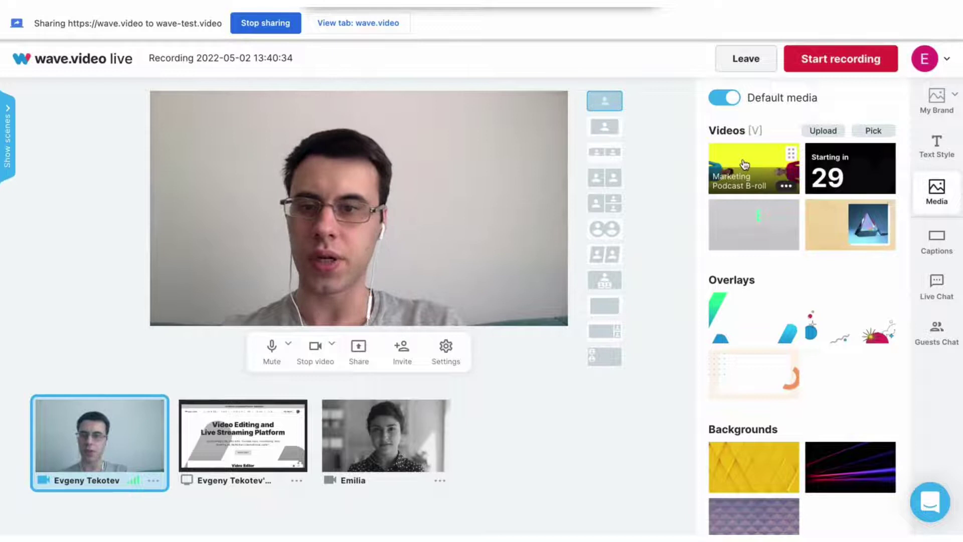
left_click(744, 165)
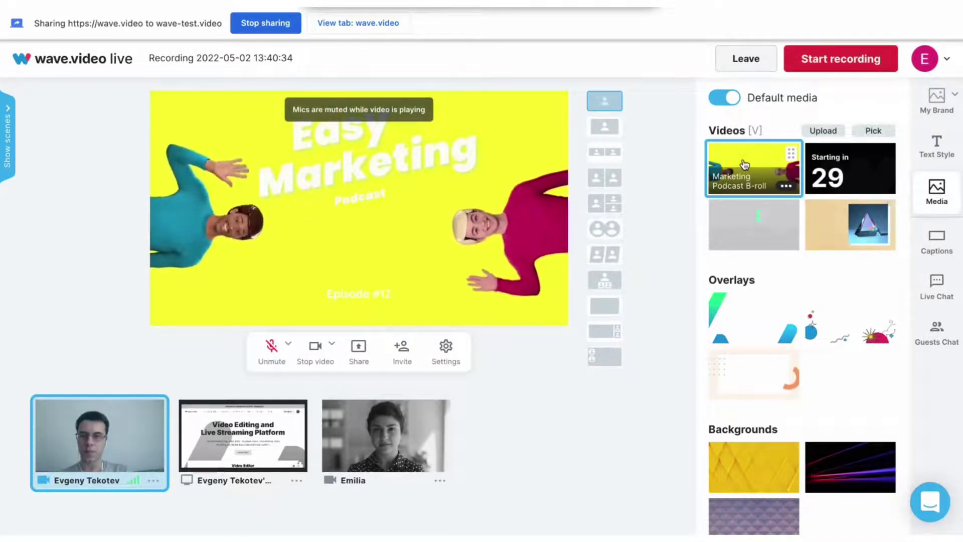
left_click(744, 165)
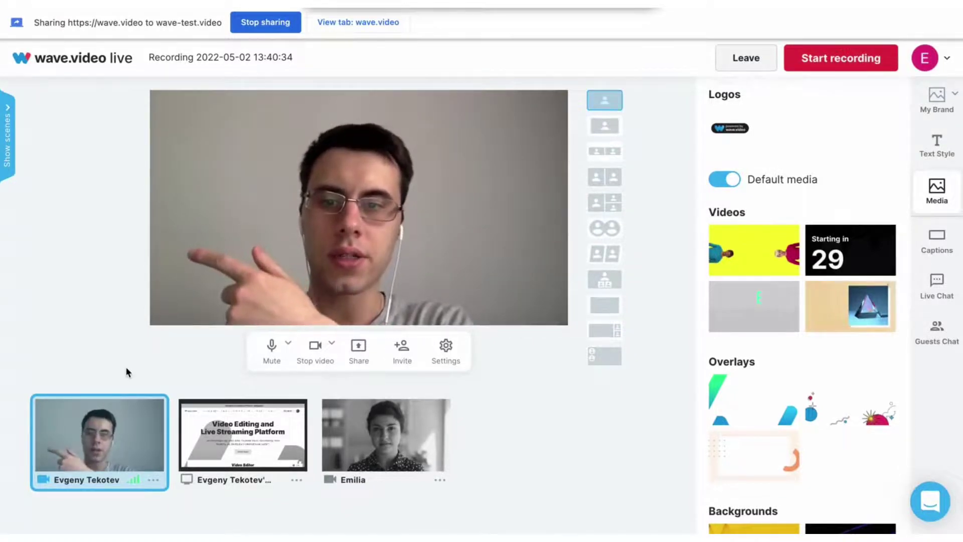
Add Scene 2 with host and guest cameras side by side over the dark purple-and-red streaks background
left_click(8, 165)
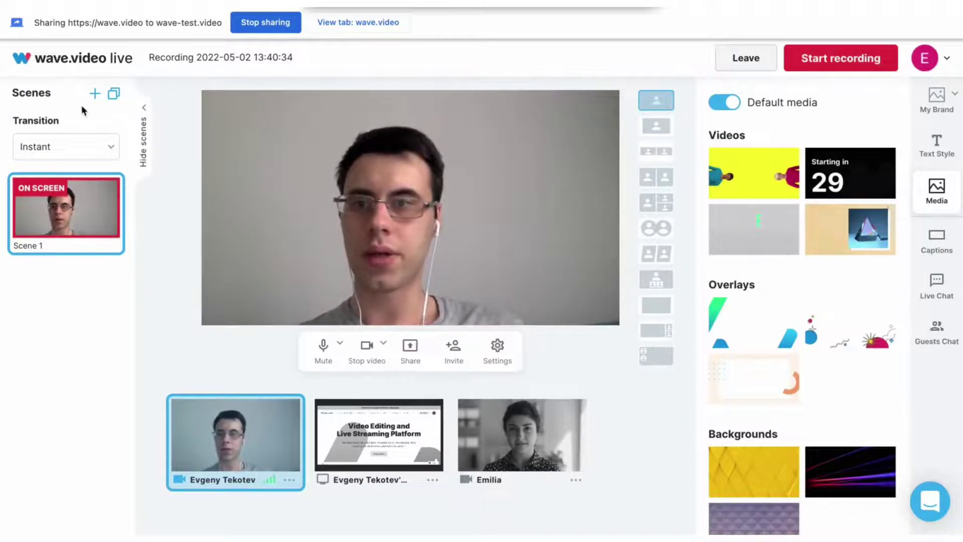
left_click(96, 94)
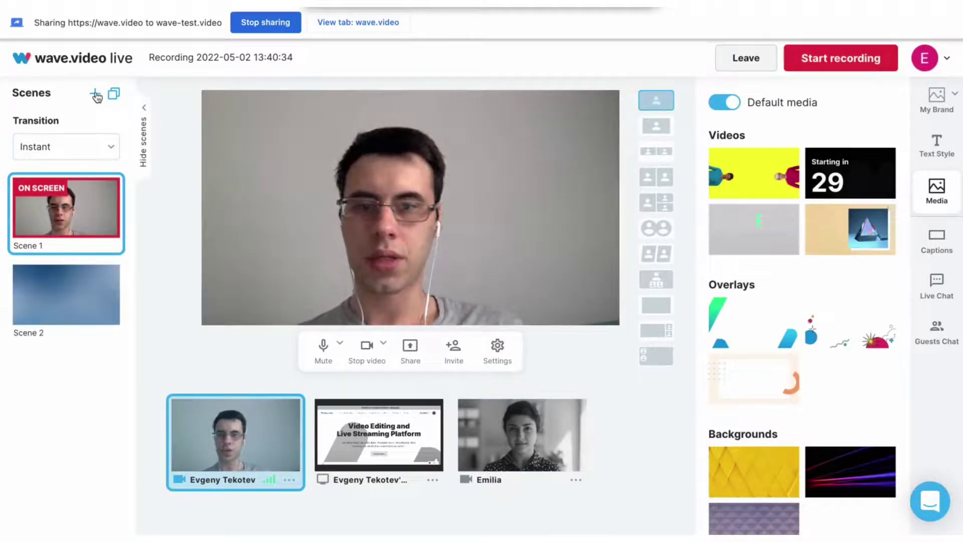
left_click(67, 282)
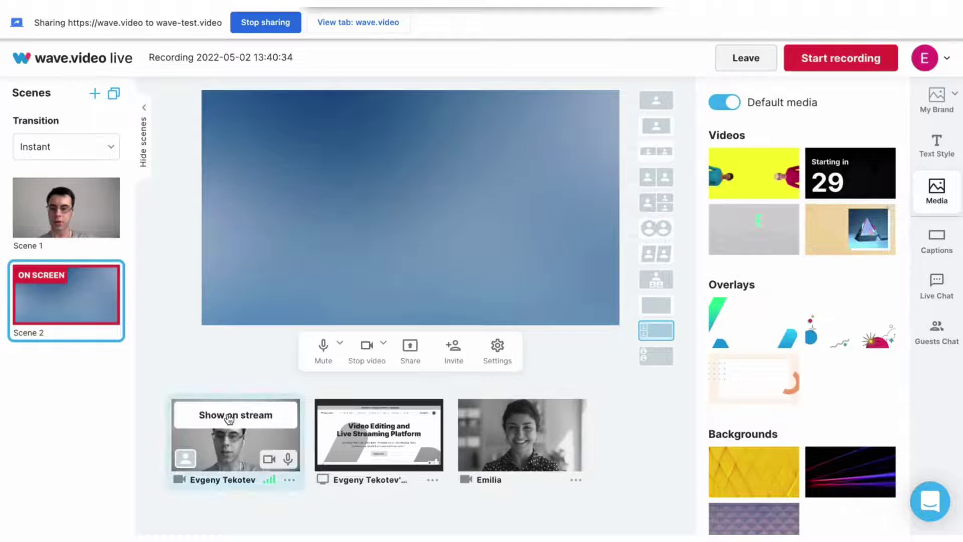
left_click(234, 414)
left_click(503, 417)
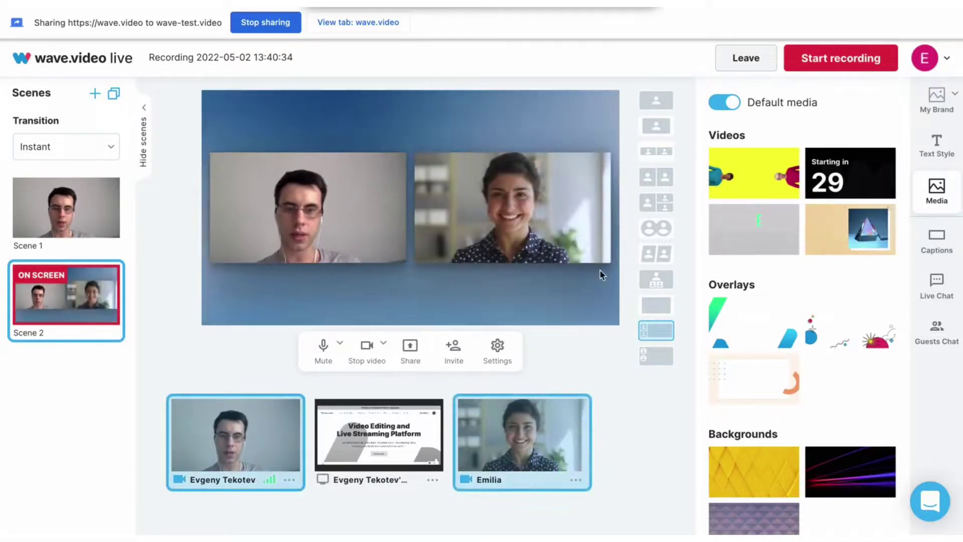
left_click(841, 476)
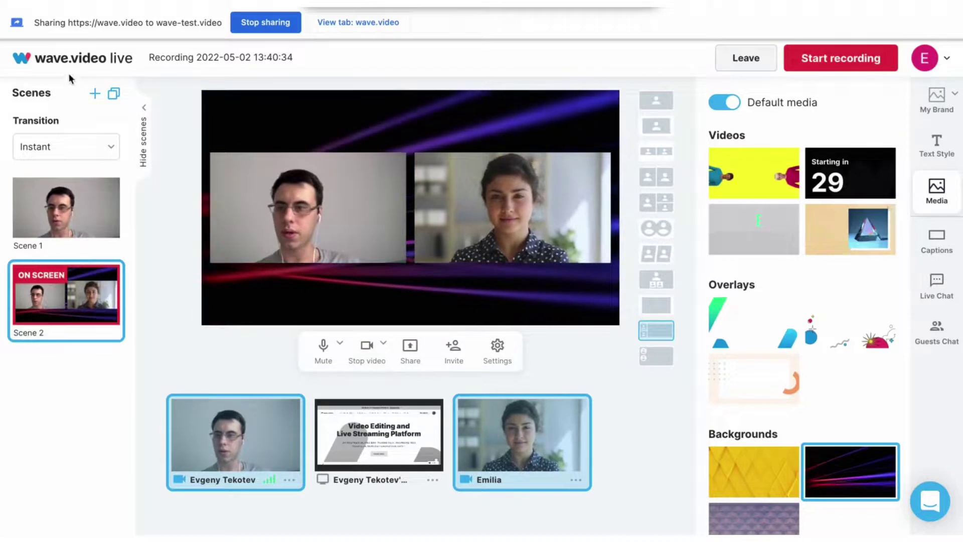
Add Scene 3 with both cameras and the shared screen on the yellow patterned background
left_click(95, 94)
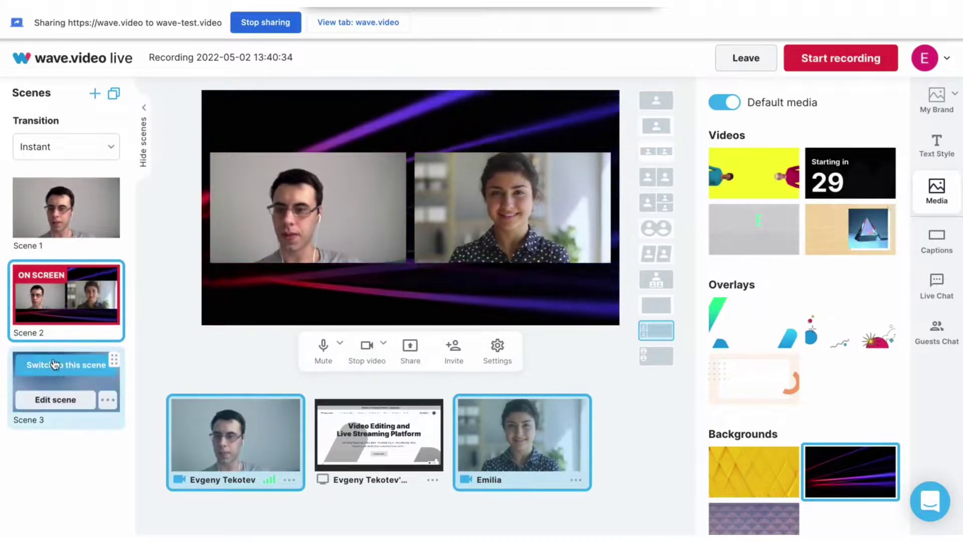
left_click(55, 363)
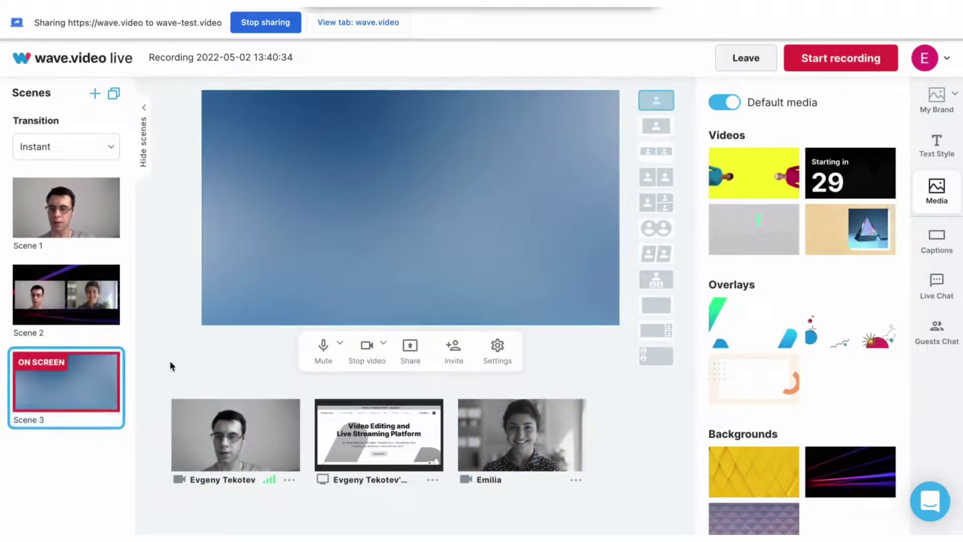
left_click(232, 415)
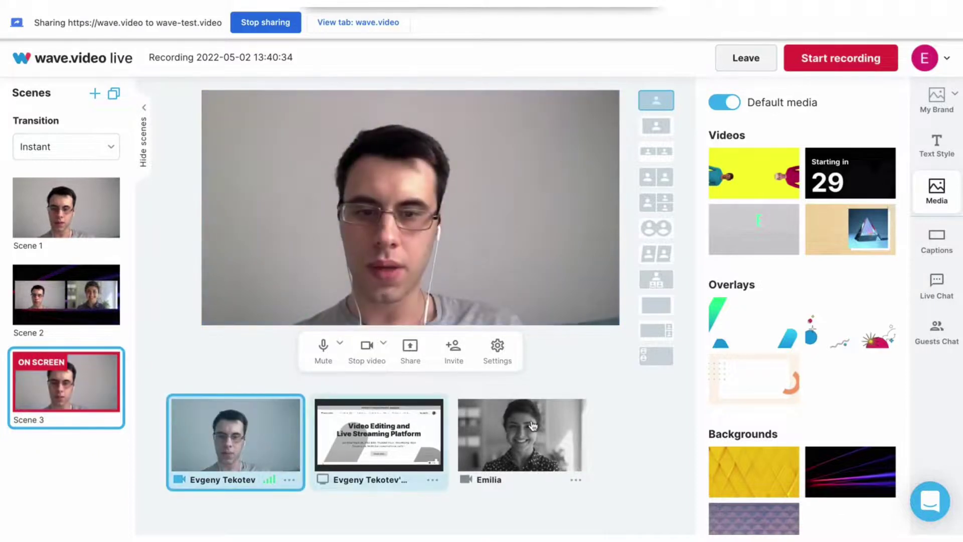
left_click(509, 424)
left_click(378, 417)
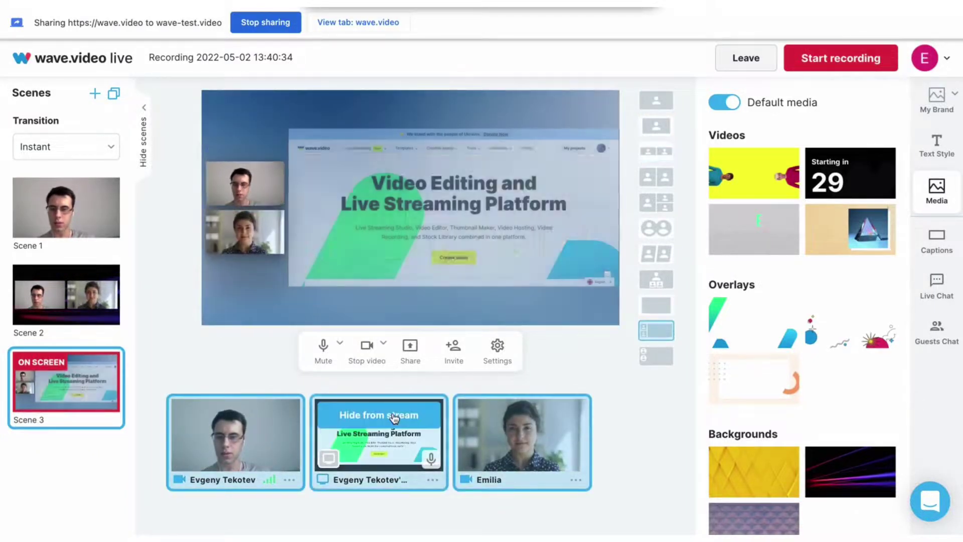
scroll(749, 406, "down", 2)
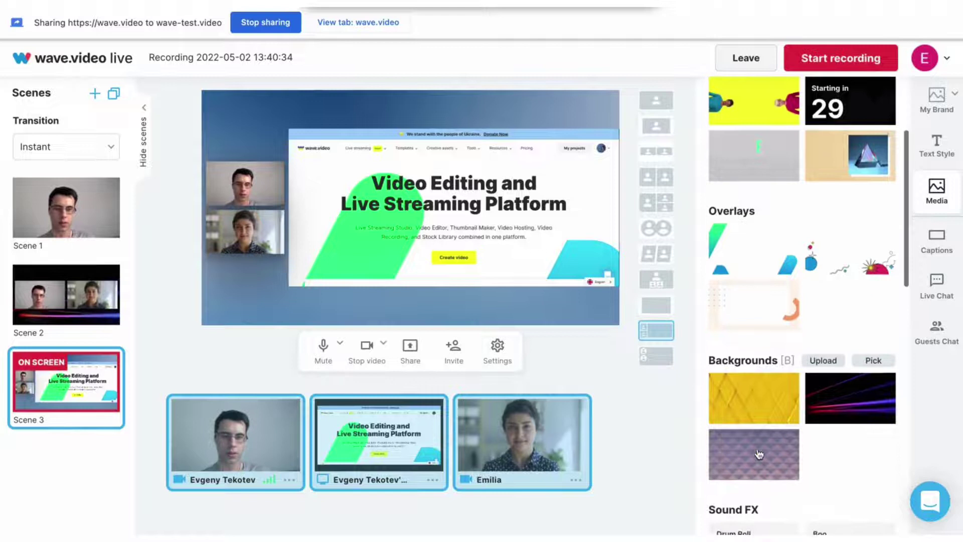
left_click(749, 406)
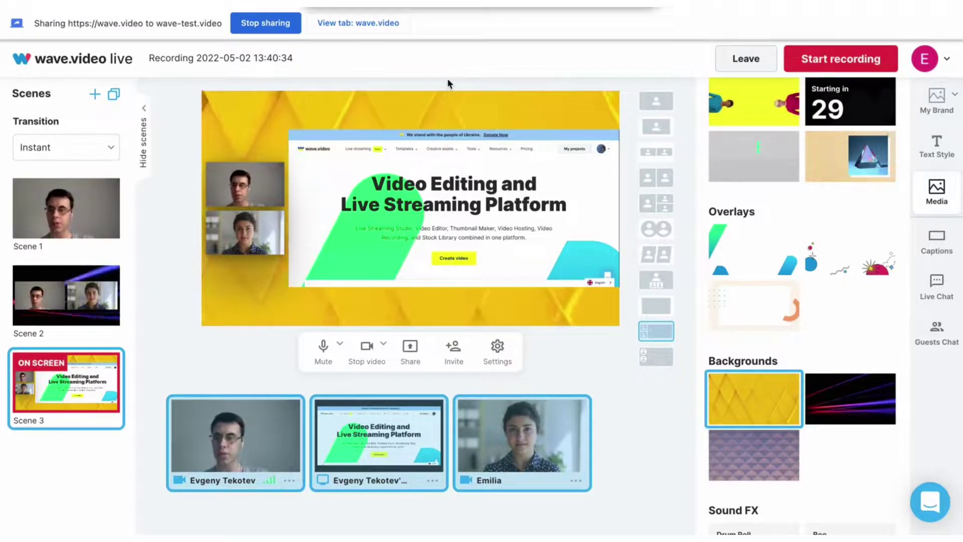
Set the scene transition to Cross-Fade and test it by switching to Scene 2, then Scene 1
mouse_move(70, 285)
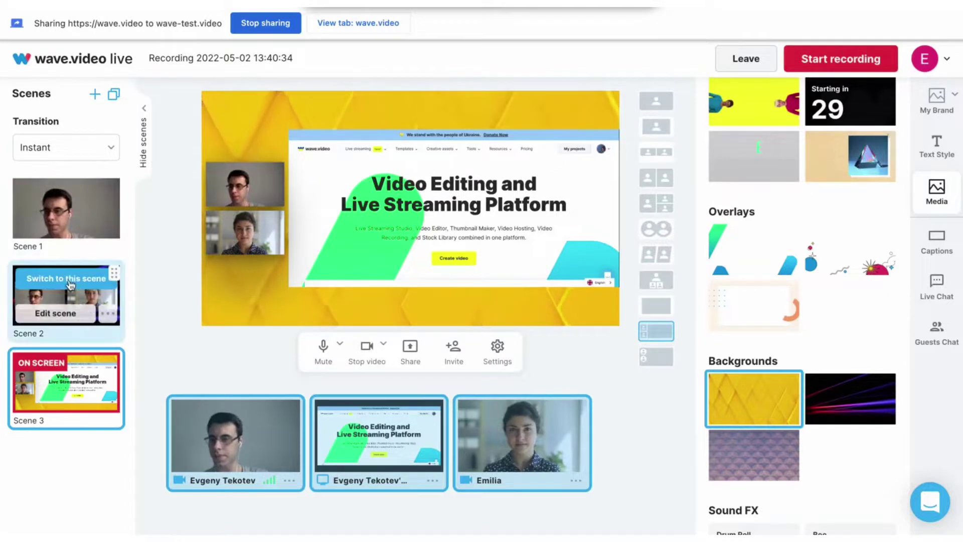
left_click(49, 201)
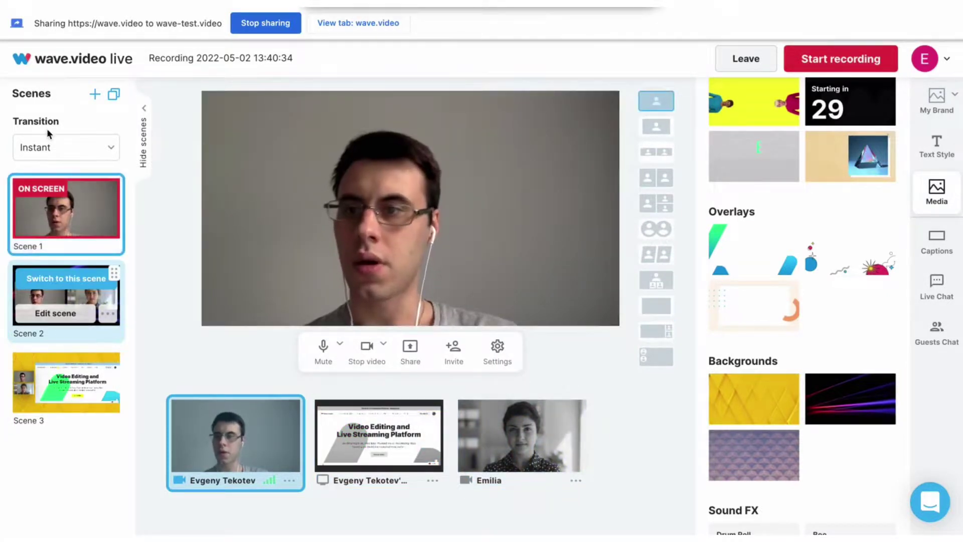
left_click(75, 148)
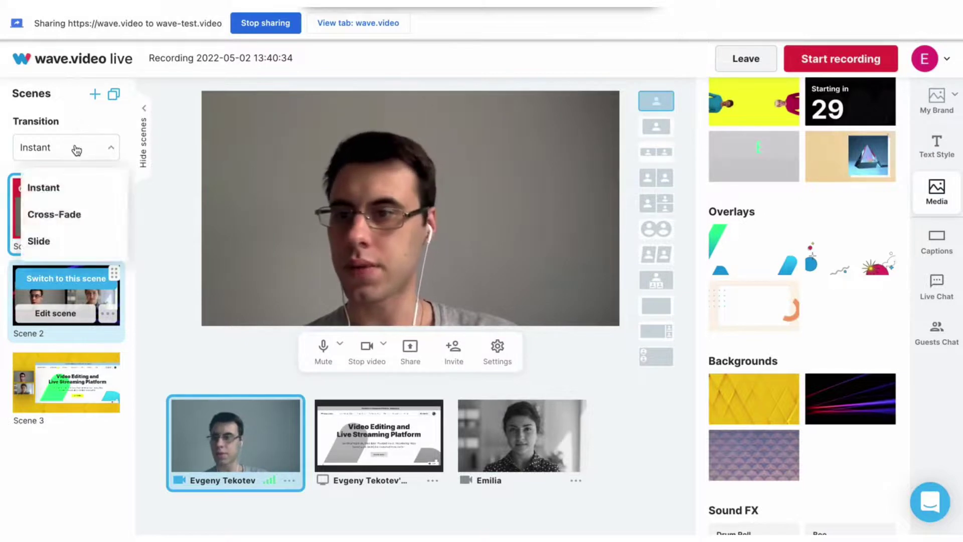
left_click(54, 215)
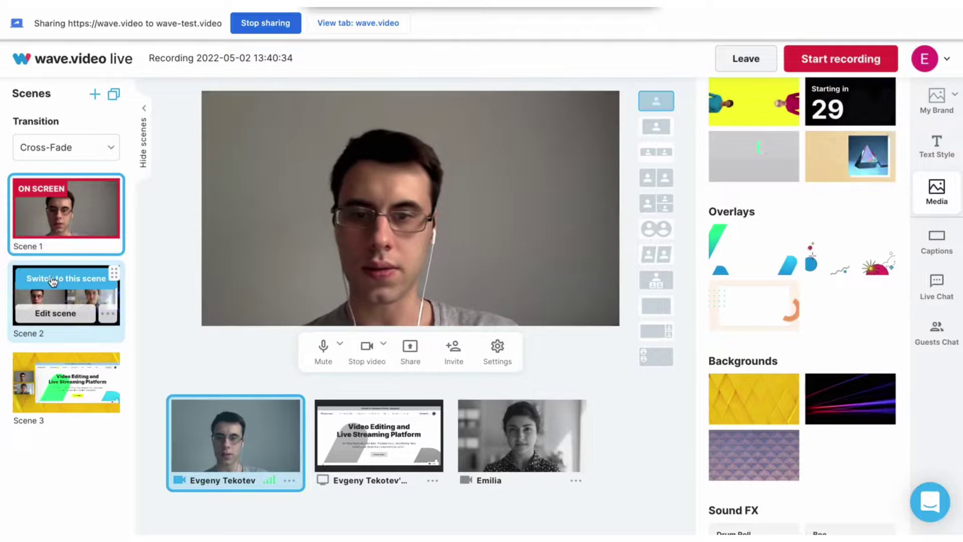
left_click(53, 280)
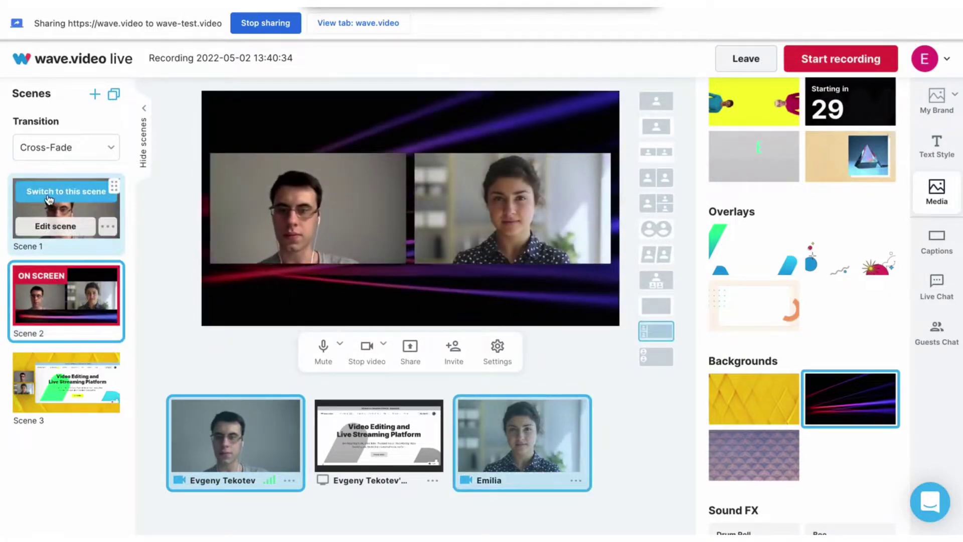
left_click(48, 200)
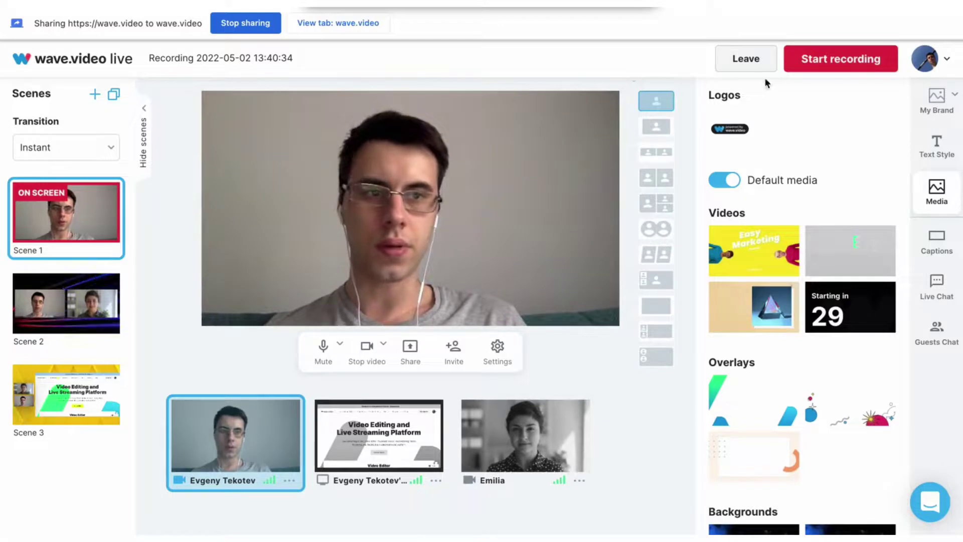
Start recording Scene 1 with the 'Starting in 29' countdown intro left off
left_click(814, 65)
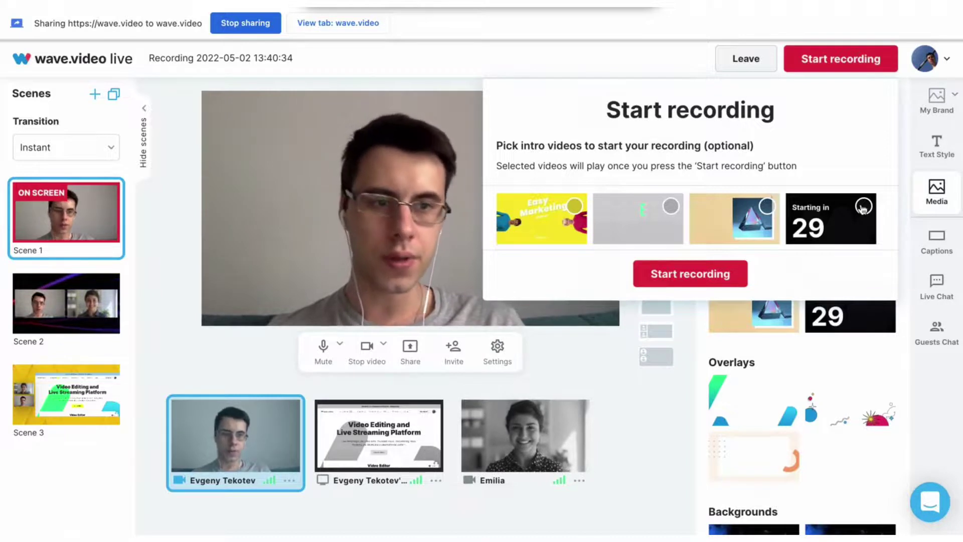
left_click(863, 206)
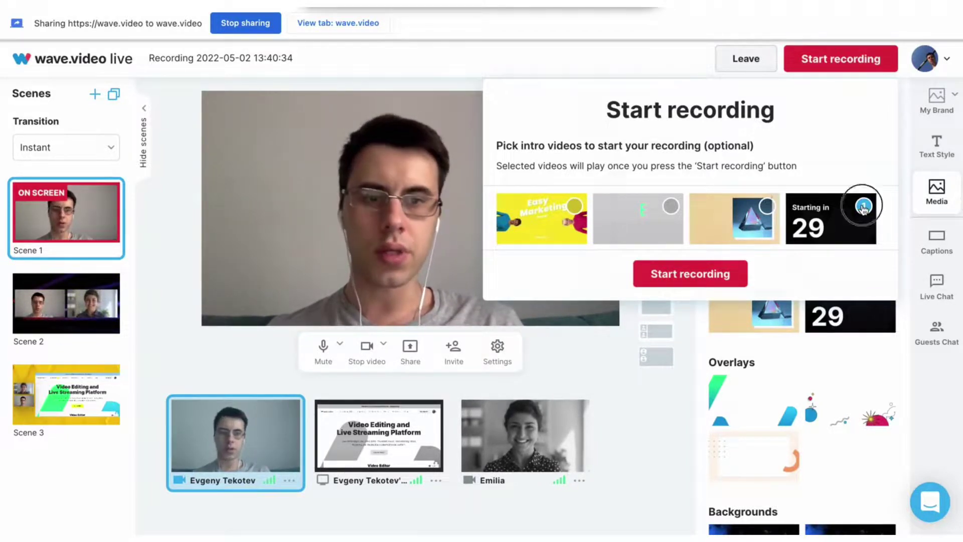
left_click(862, 206)
left_click(722, 274)
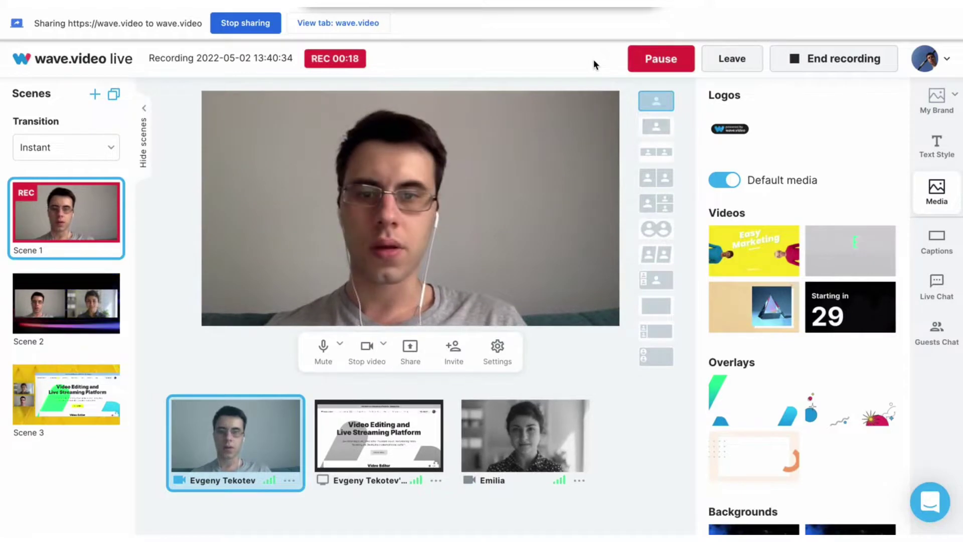
Pause and resume the recording, then end it with no outro
left_click(652, 63)
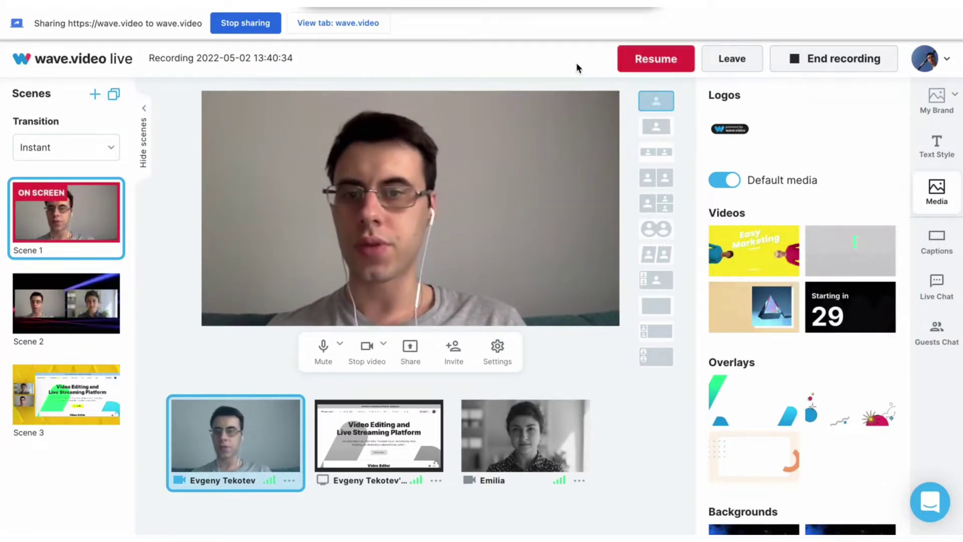
left_click(633, 56)
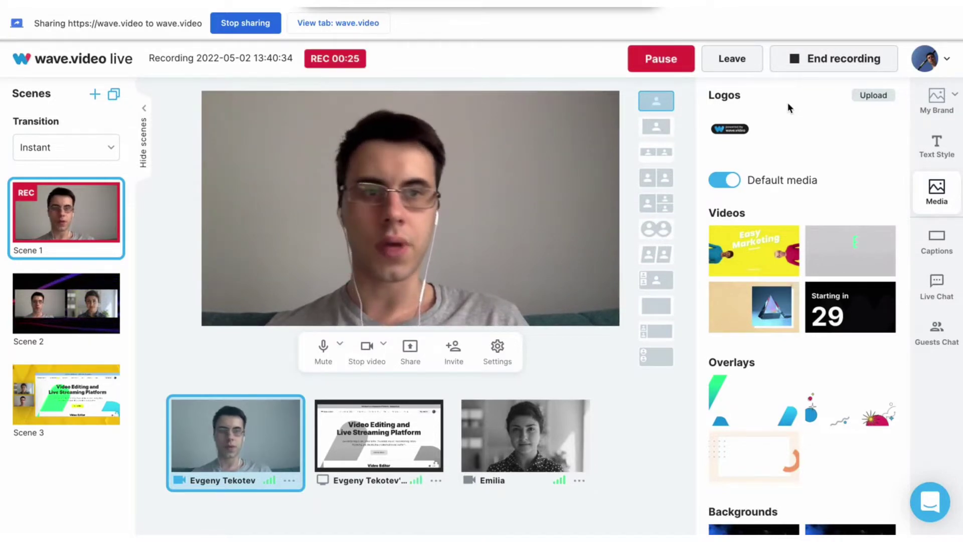
left_click(811, 67)
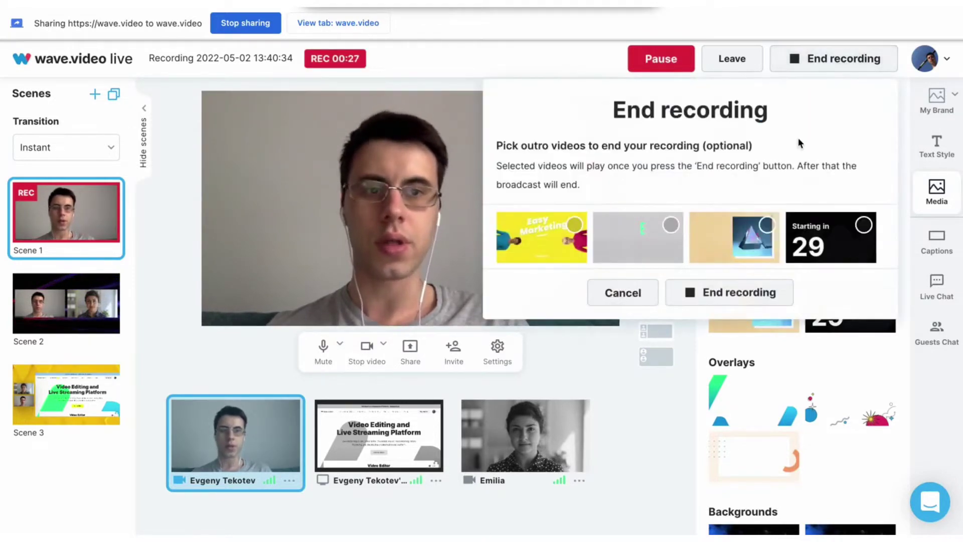
left_click(743, 295)
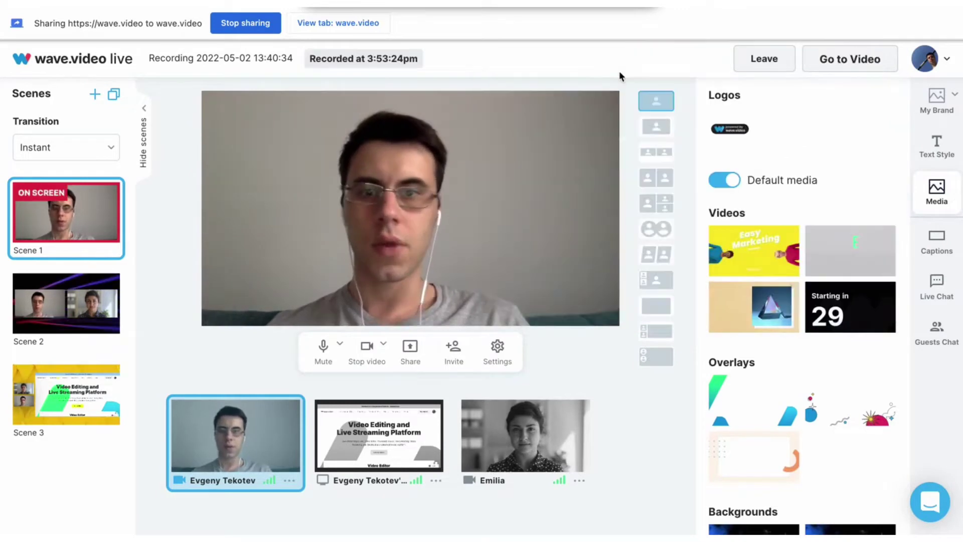
Go to the saved recording's Preview page in Wave.video hosting
left_click(845, 59)
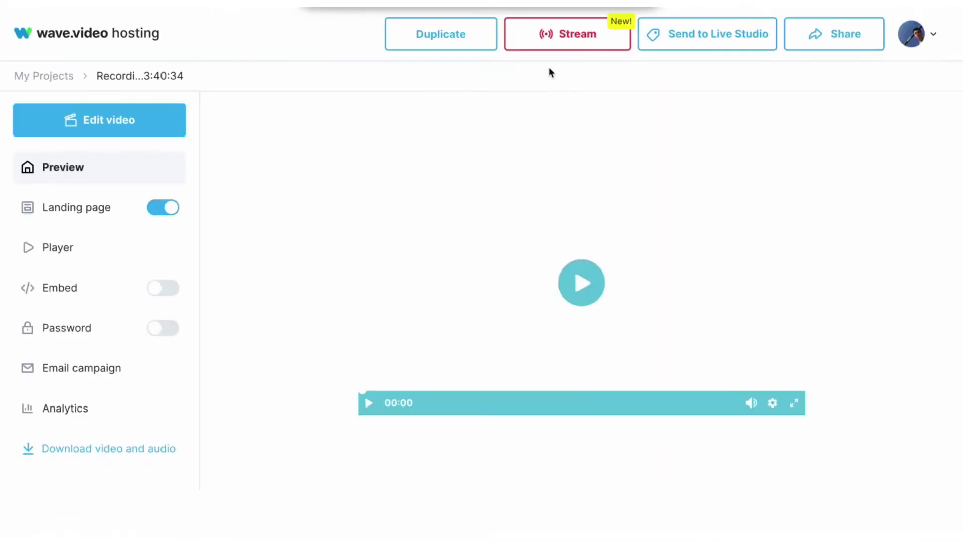